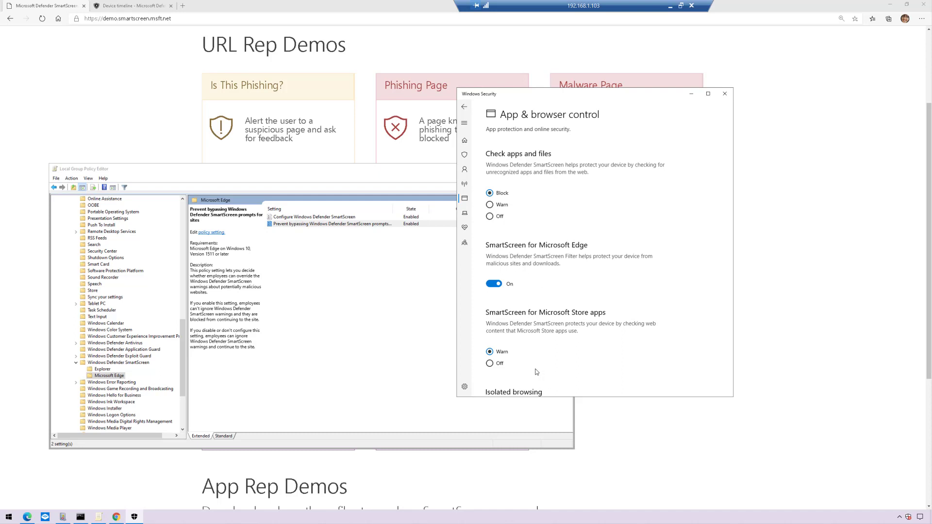
# Bring the Local Group Policy Editor, with both Edge SmartScreen policies Enabled, to the front
pyautogui.click(303, 340)
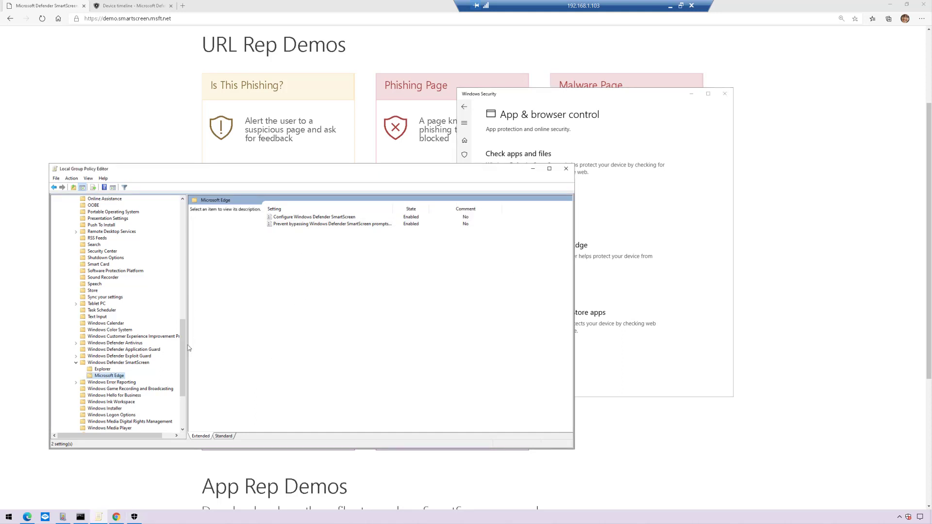
# Scroll to Windows Defender SmartScreen > Microsoft Edge, then minimize Group Policy Editor and Windows Security
pyautogui.moveTo(183, 340); pyautogui.dragTo(182, 217)
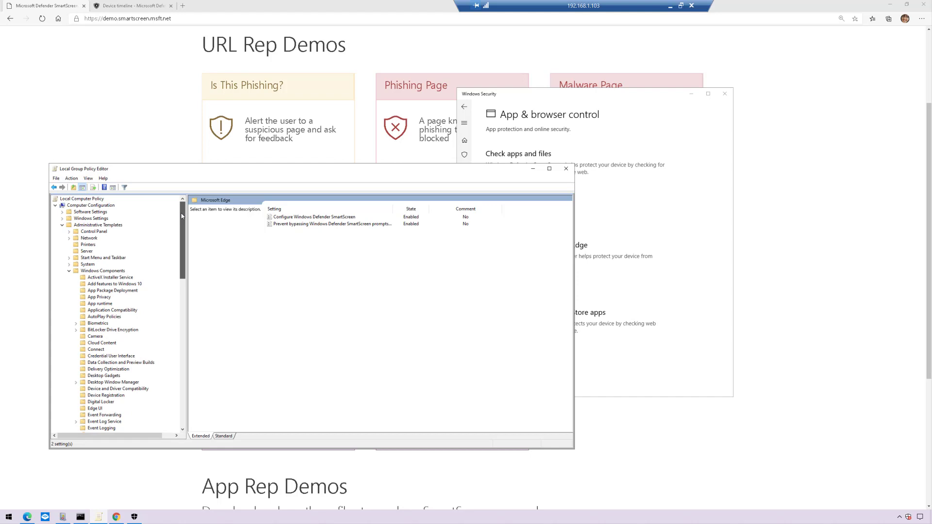
pyautogui.moveTo(182, 216); pyautogui.dragTo(205, 332)
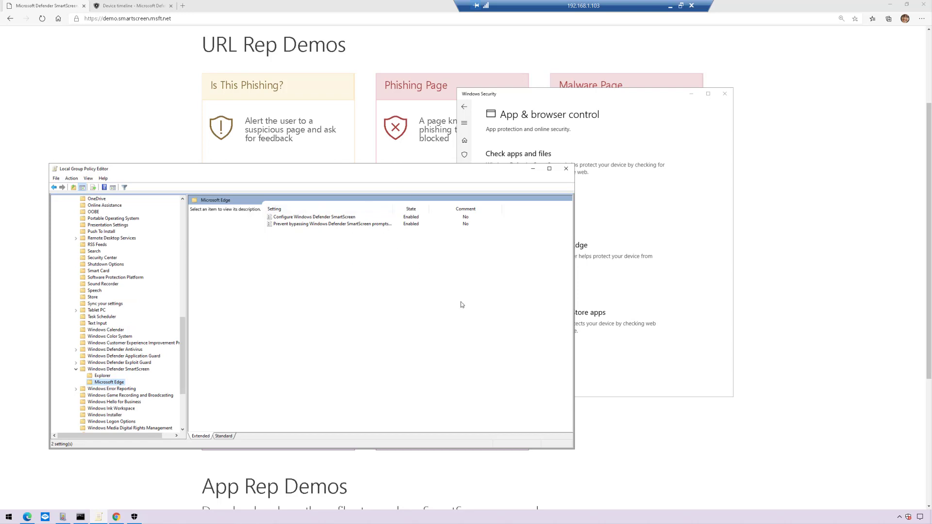
pyautogui.click(533, 168)
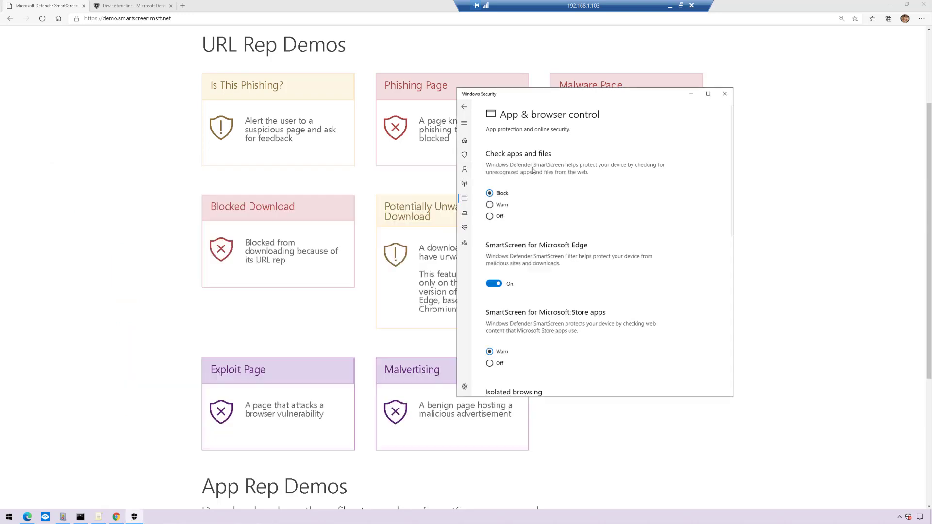
pyautogui.click(691, 94)
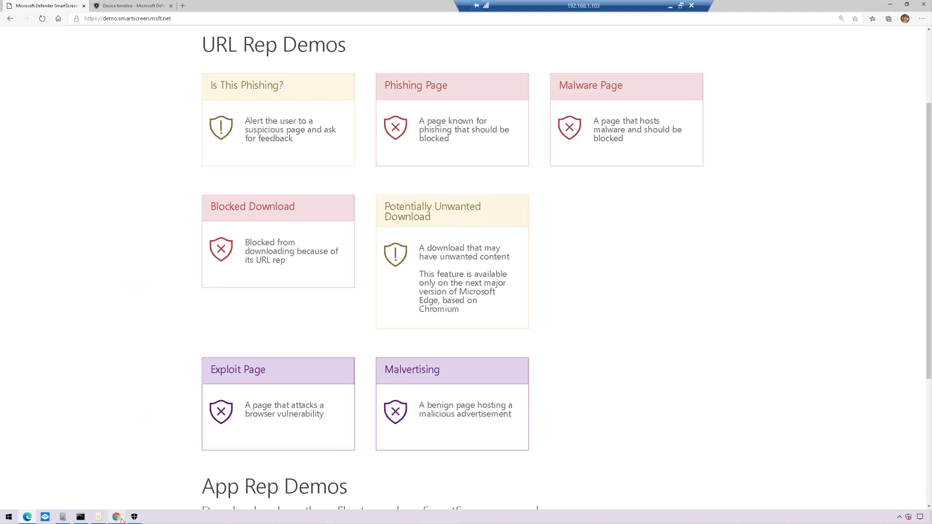
# Rerun 'wevtutil sl Microsoft-Windows-SmartScreen/Debug /e:true' in the admin Command Prompt, then return to Edge
pyautogui.click(80, 517)
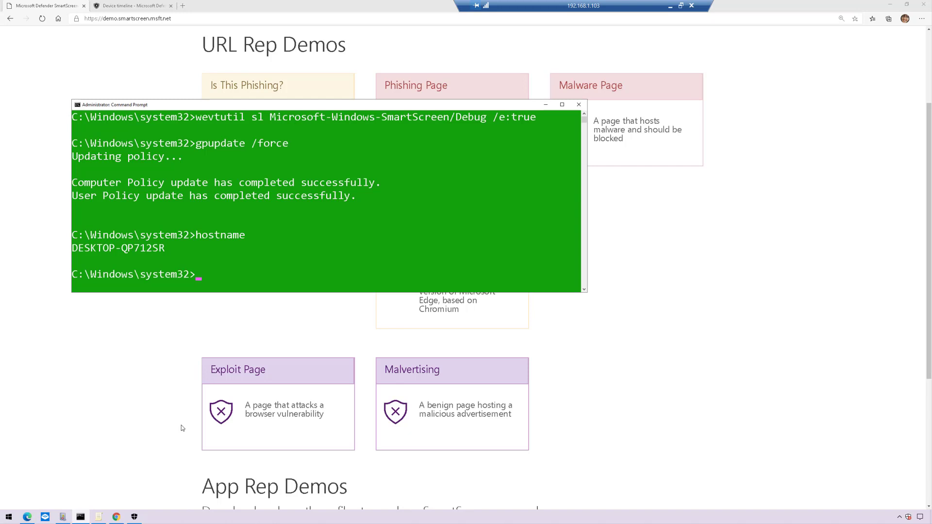
pyautogui.press('Up')
pyautogui.press('Up')
pyautogui.press('Up')
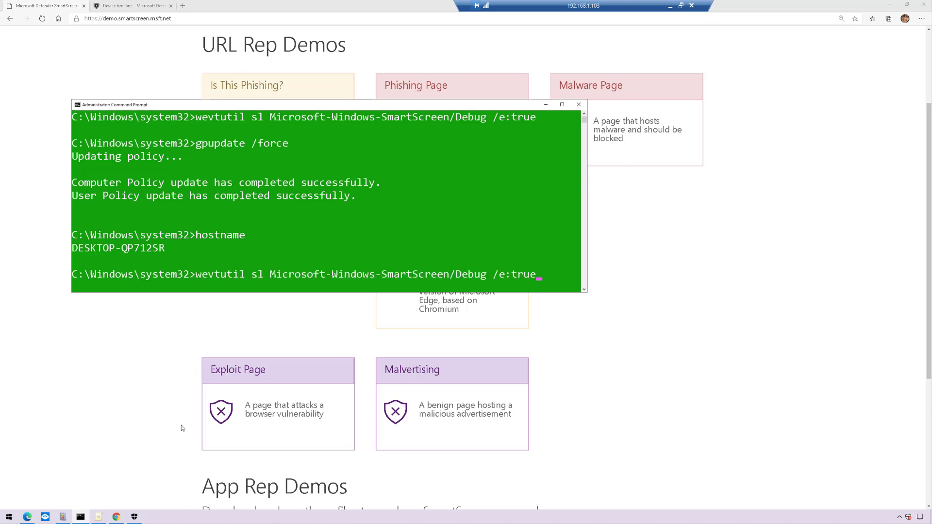
pyautogui.press('Return')
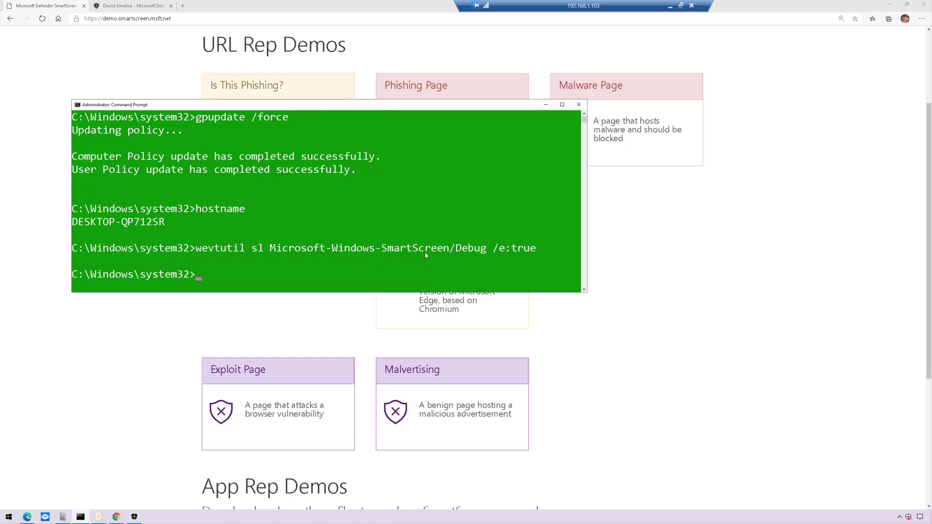
pyautogui.click(651, 396)
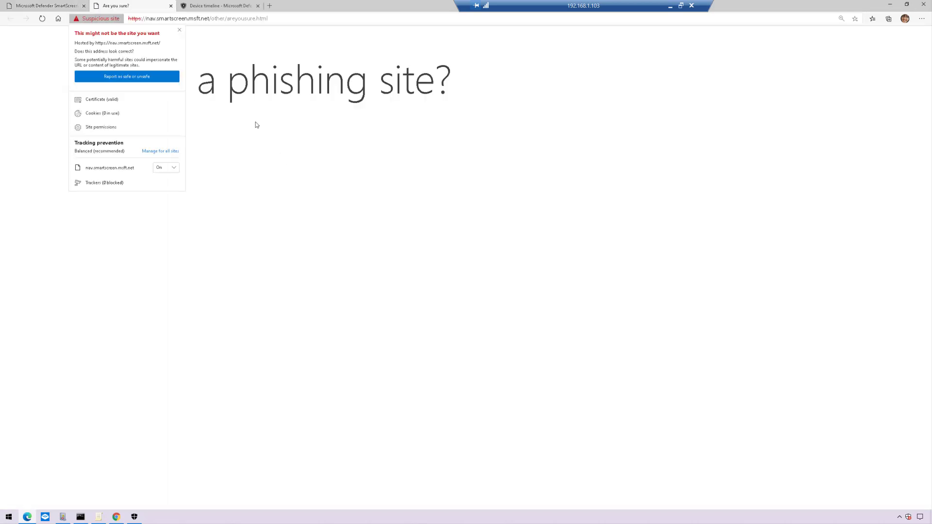
pyautogui.hotkey('ctrl', '1')
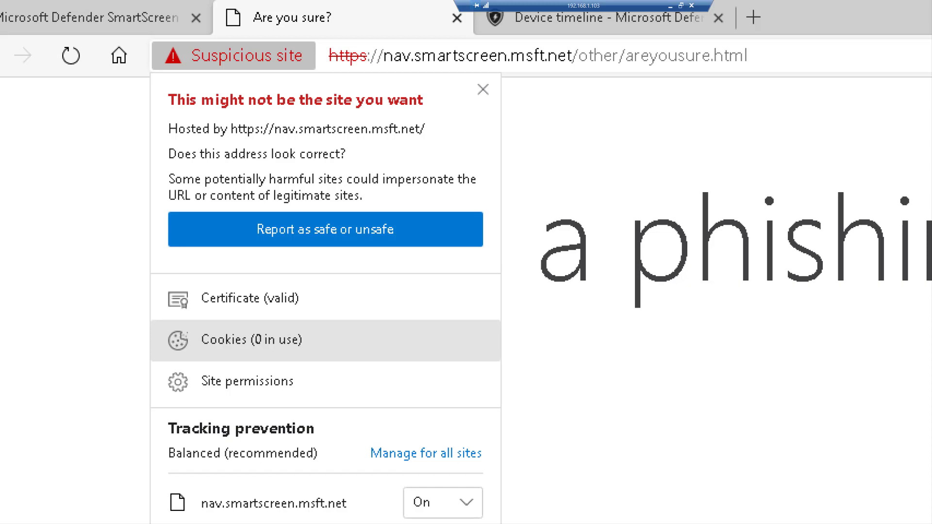
pyautogui.press('Escape')
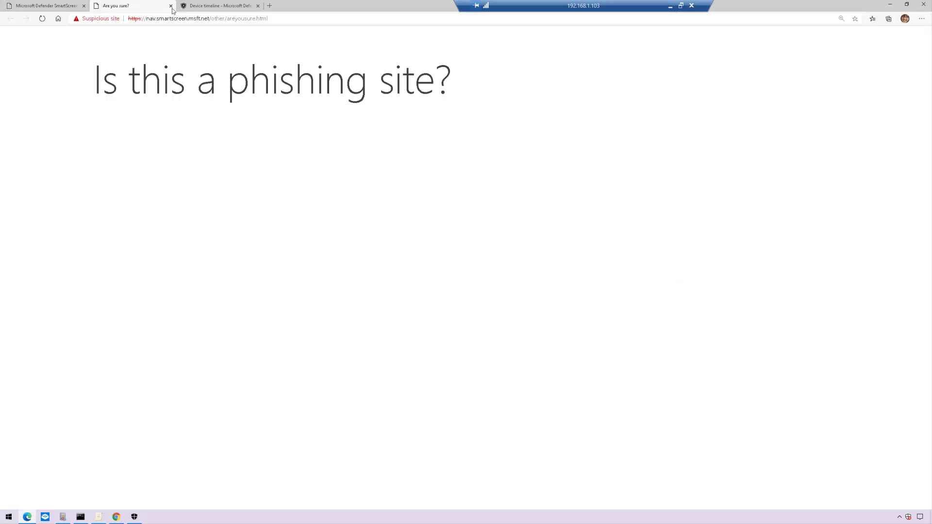
pyautogui.click(171, 6)
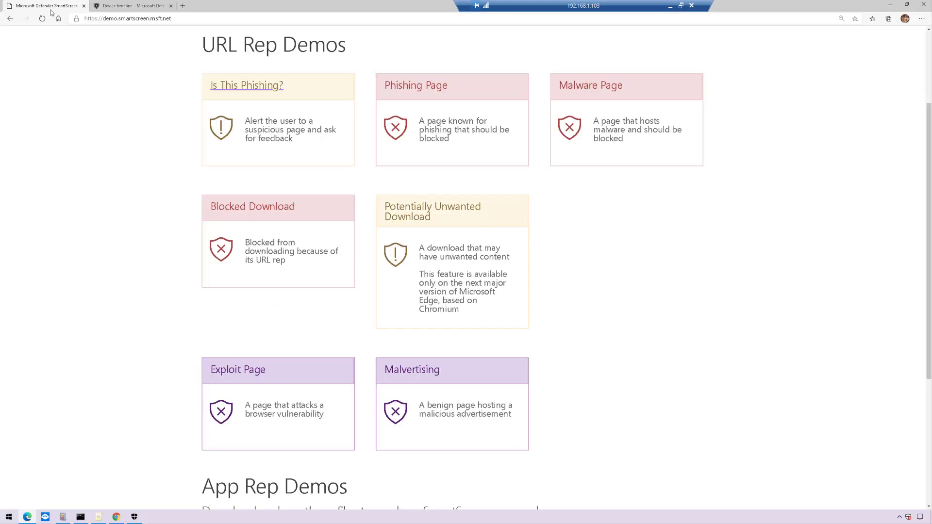
pyautogui.click(469, 114)
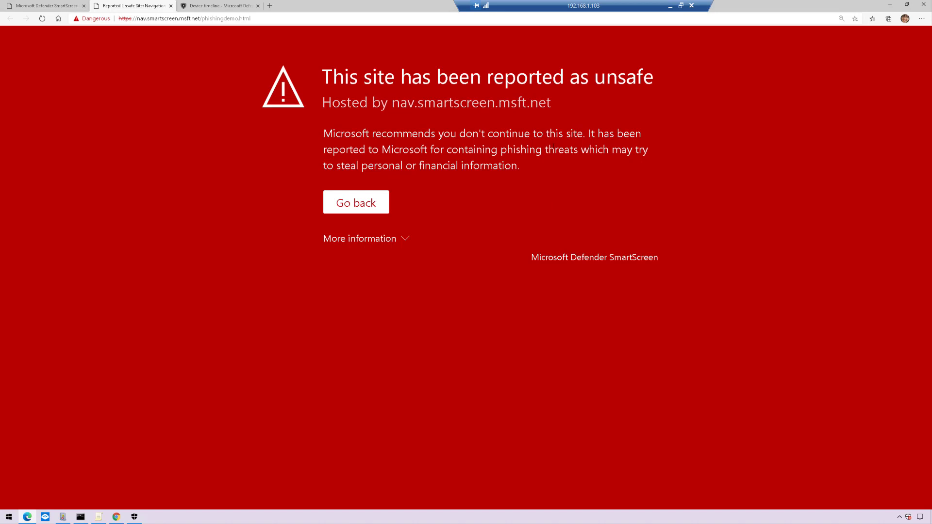
pyautogui.click(408, 241)
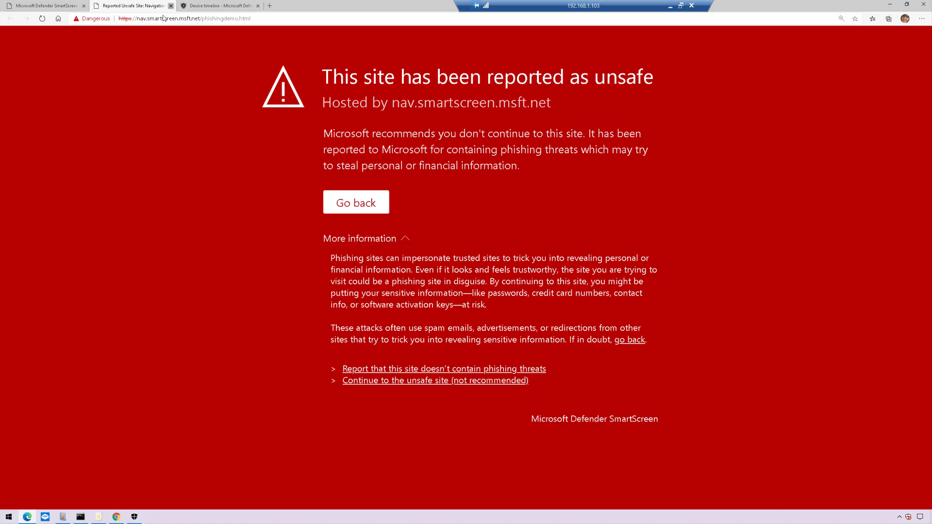
pyautogui.click(171, 6)
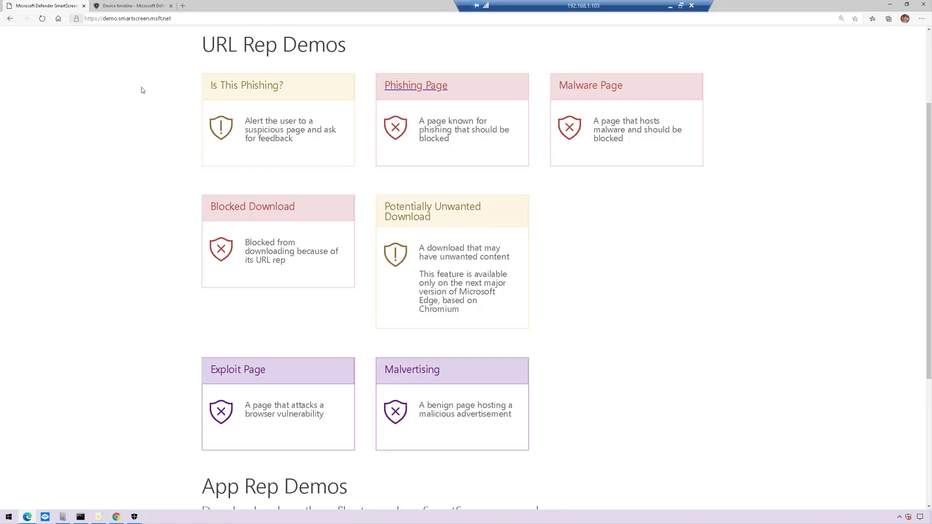
# Trigger the Malware Page block, close its tab, then get freevideo (7).exe blocked as unsafe
pyautogui.click(655, 159)
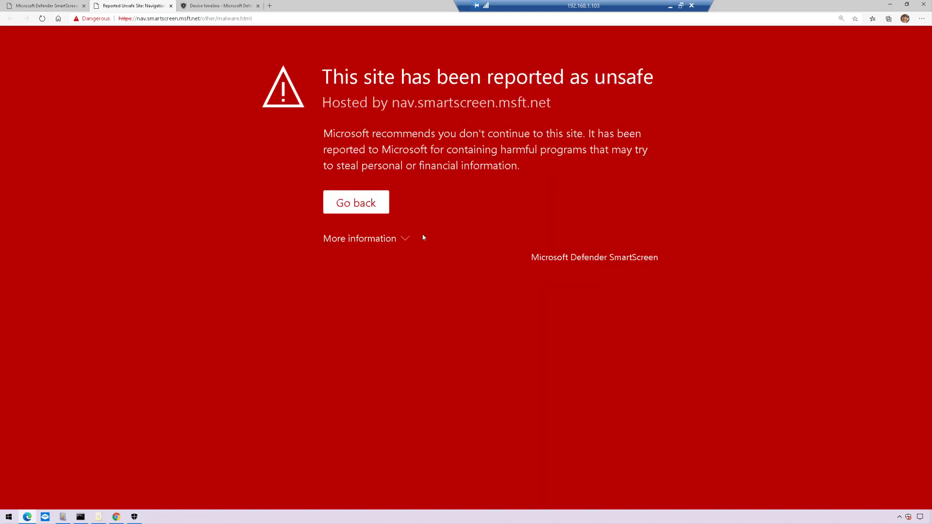
pyautogui.click(170, 6)
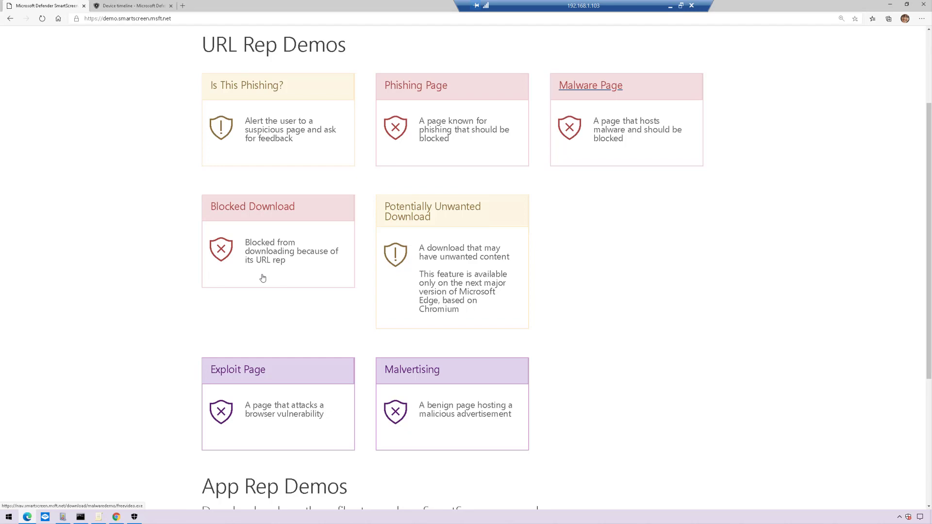
pyautogui.click(283, 261)
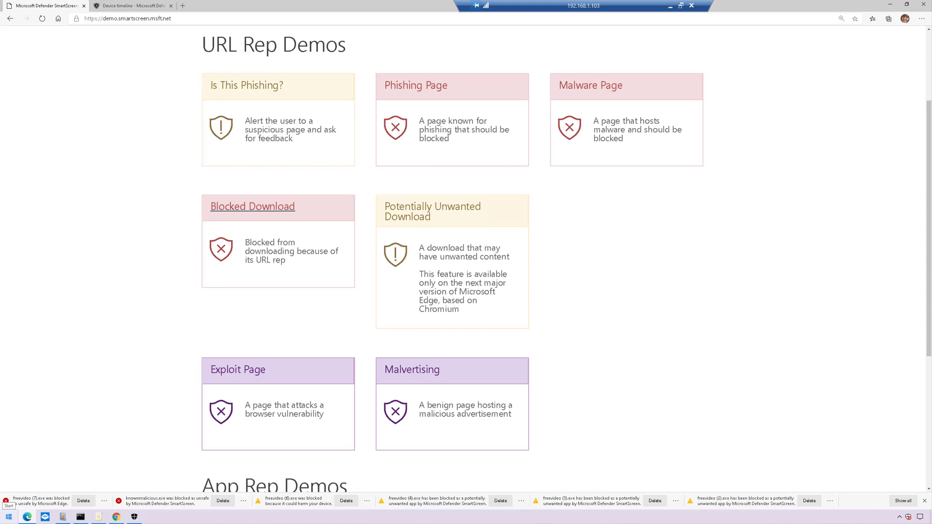
# Run the Potentially Unwanted Download, Exploit Page and Malvertising tests, returning to the demo list after each
pyautogui.click(496, 267)
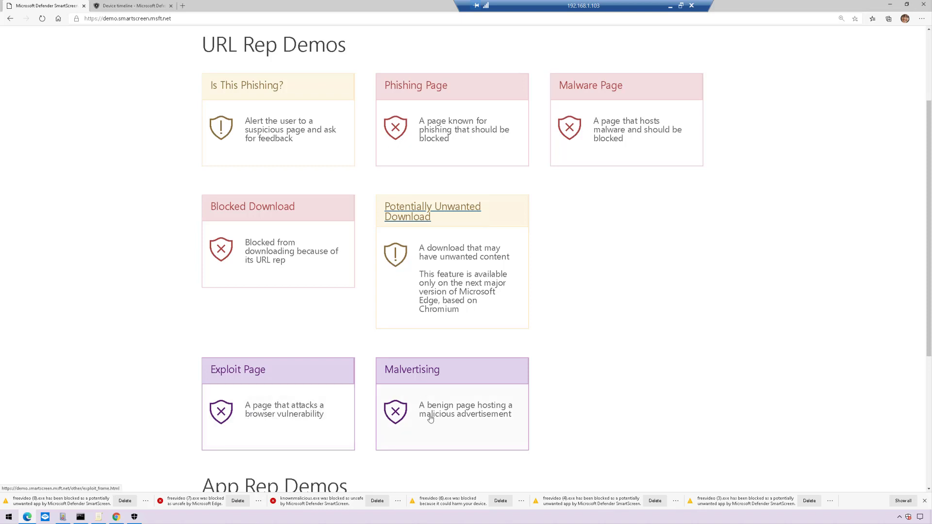
pyautogui.click(280, 428)
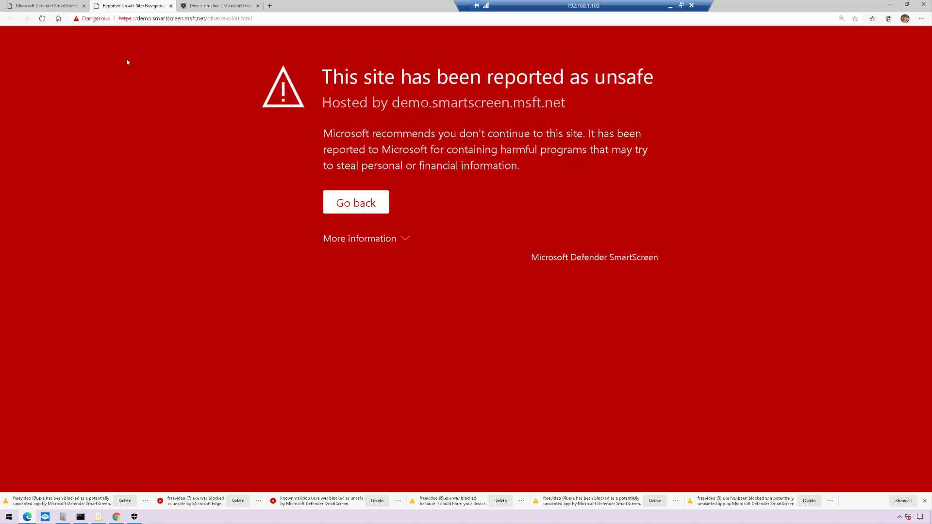
pyautogui.click(46, 6)
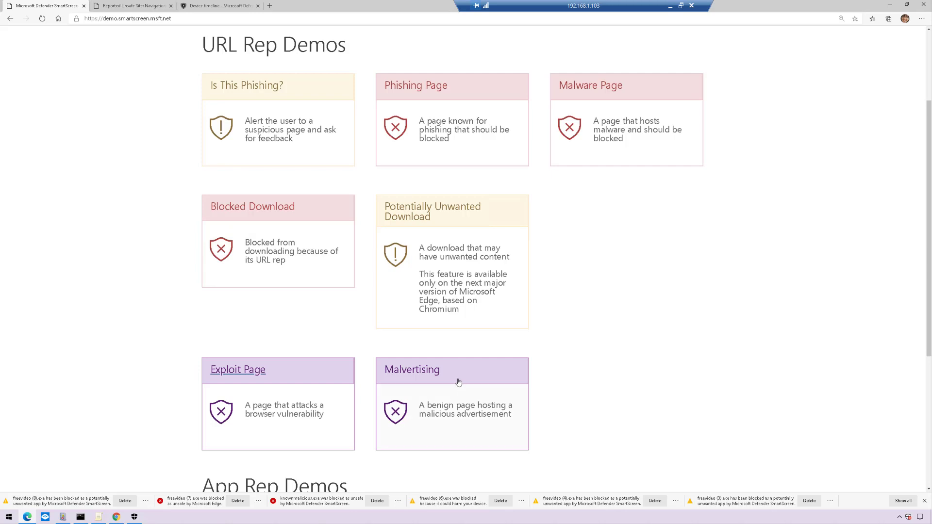
pyautogui.click(484, 425)
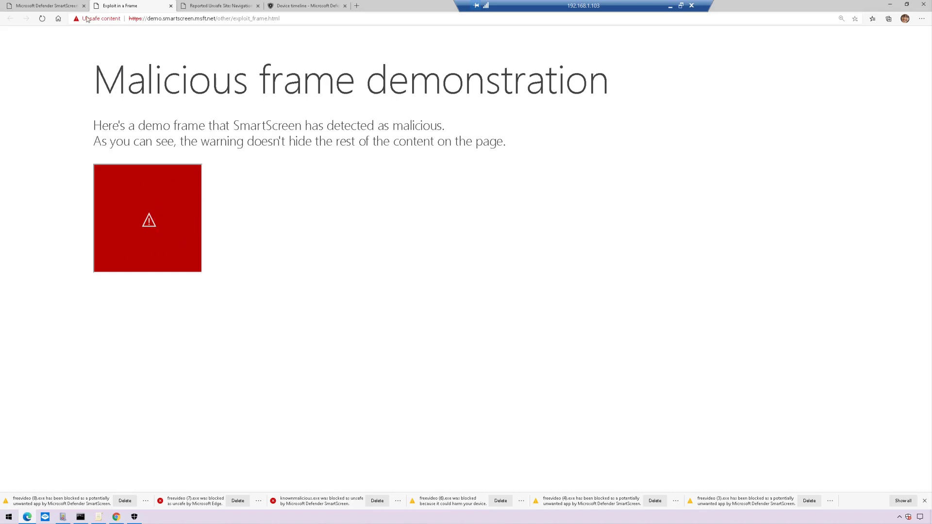
pyautogui.click(46, 6)
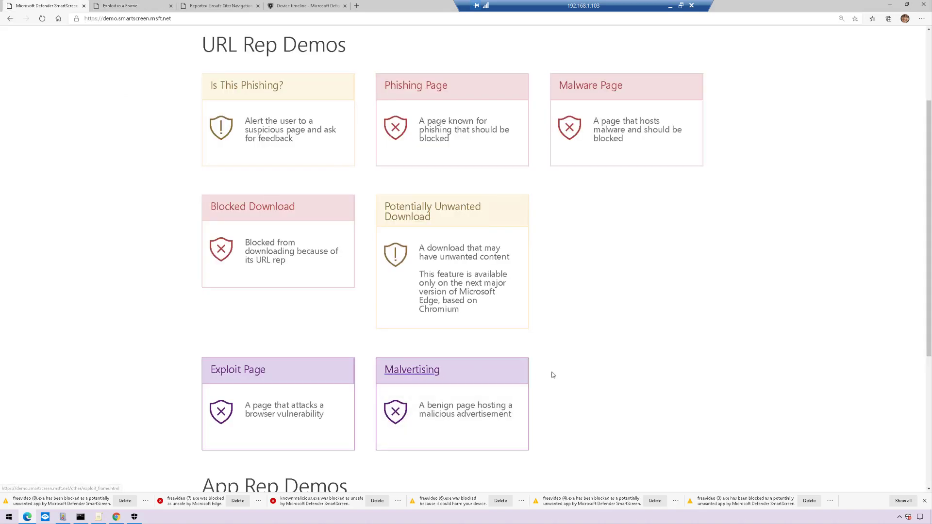
# Under App Rep Demos, get freevideo (9).exe and knownmalicious (1).exe blocked as harmful and unsafe
pyautogui.scroll(-4, 553, 375)
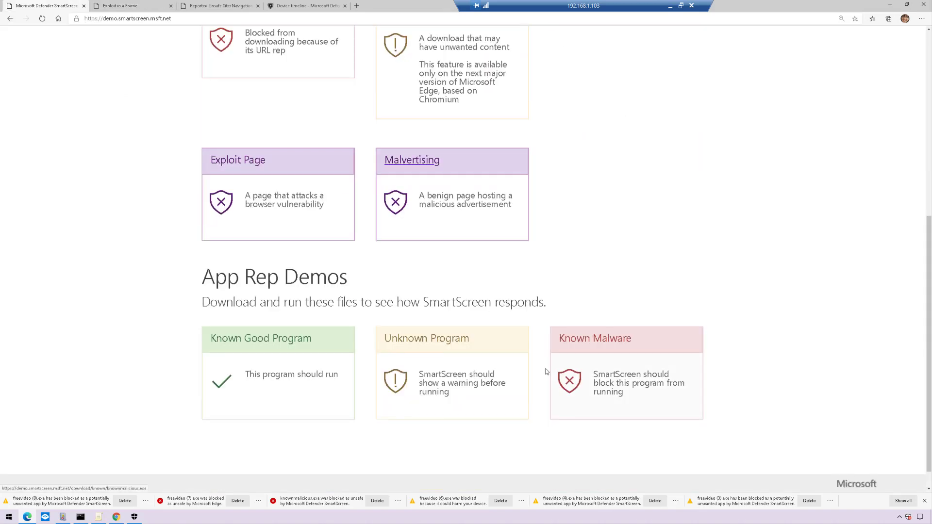
pyautogui.click(466, 393)
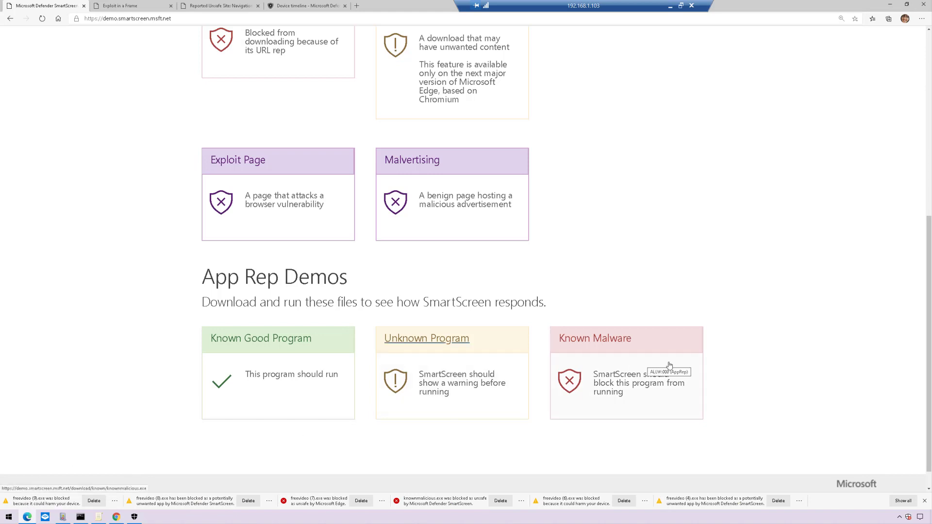
pyautogui.click(643, 365)
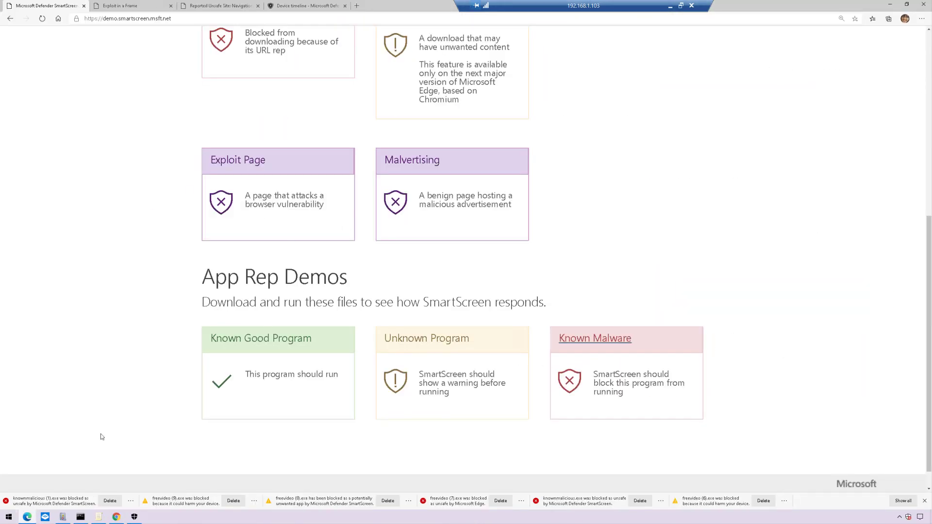
# Refresh the SmartScreen Debug log in Event Viewer, view the newest event 1003, then return to Edge
pyautogui.click(63, 517)
pyautogui.rightClick(318, 310)
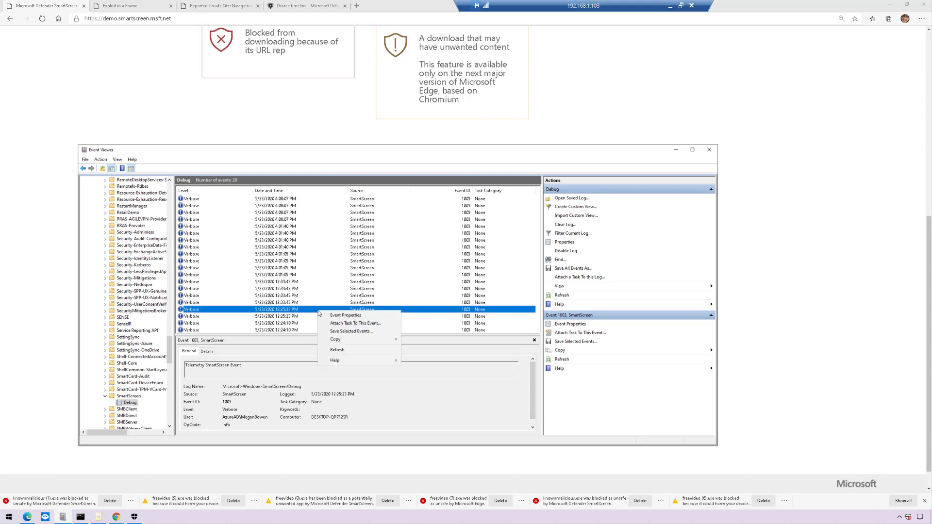
pyautogui.click(340, 350)
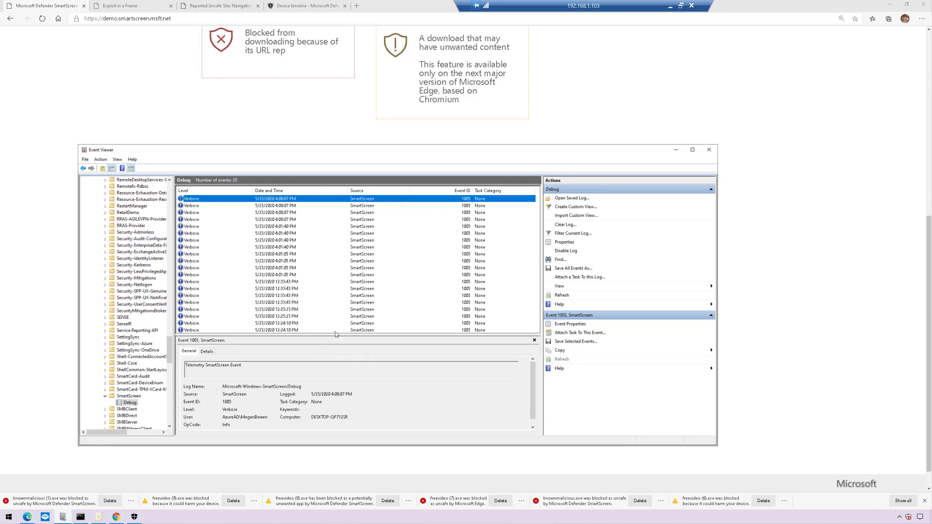
pyautogui.doubleClick(306, 199)
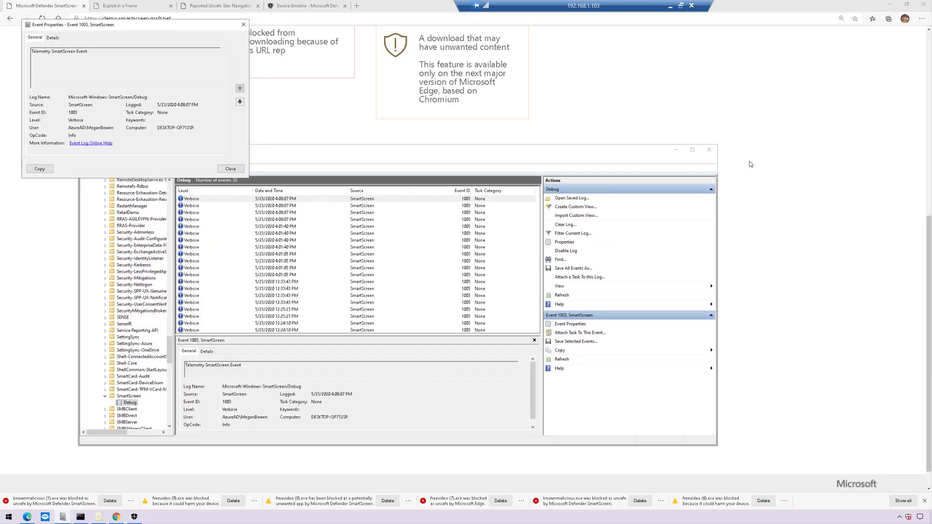
pyautogui.click(752, 164)
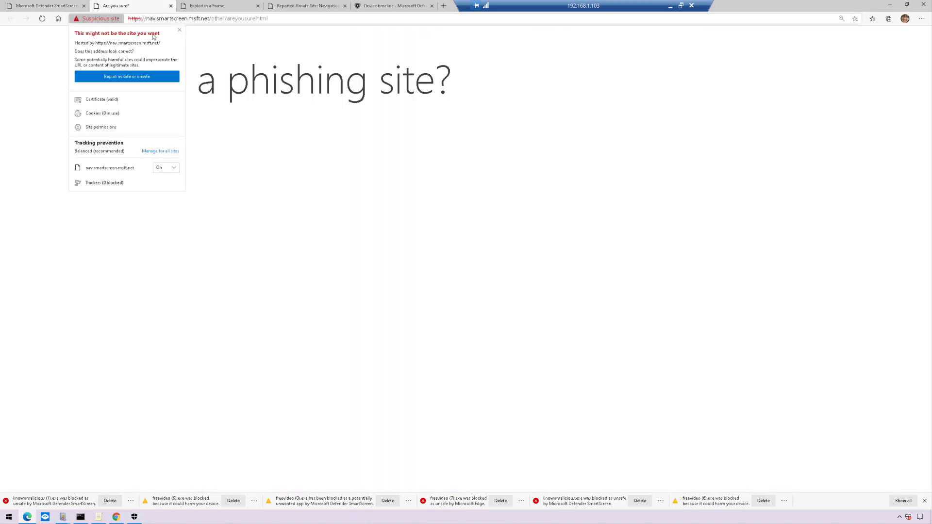
# Report the suspicious phishing test site through the Report a website form, then return to the demo pages
pyautogui.click(122, 78)
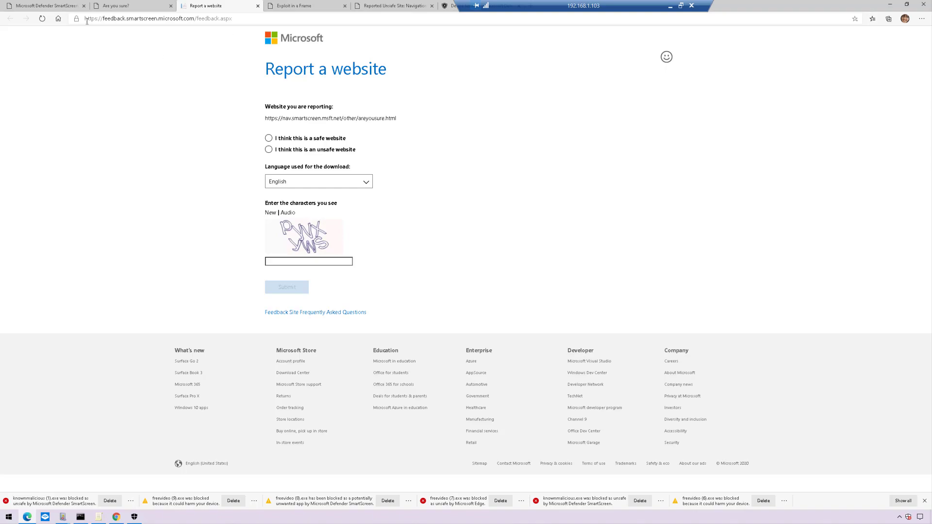
pyautogui.click(73, 11)
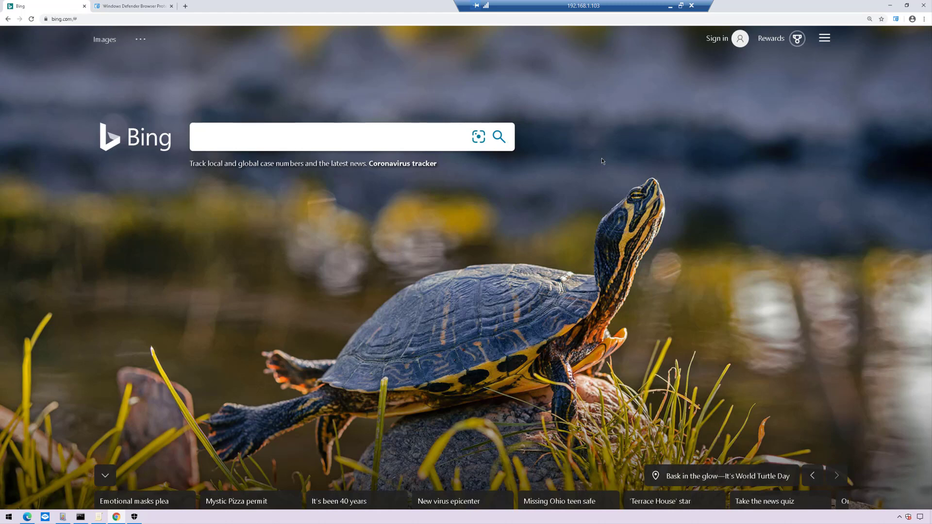
# Confirm the Browser Protection extension is on, open the Malware Page demo, and zoom the warning to 250%
pyautogui.click(896, 20)
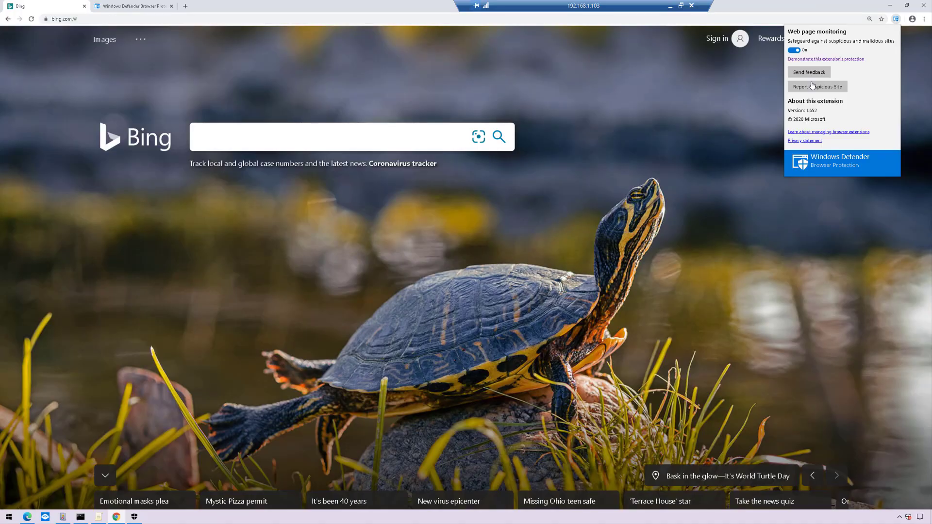
pyautogui.click(141, 9)
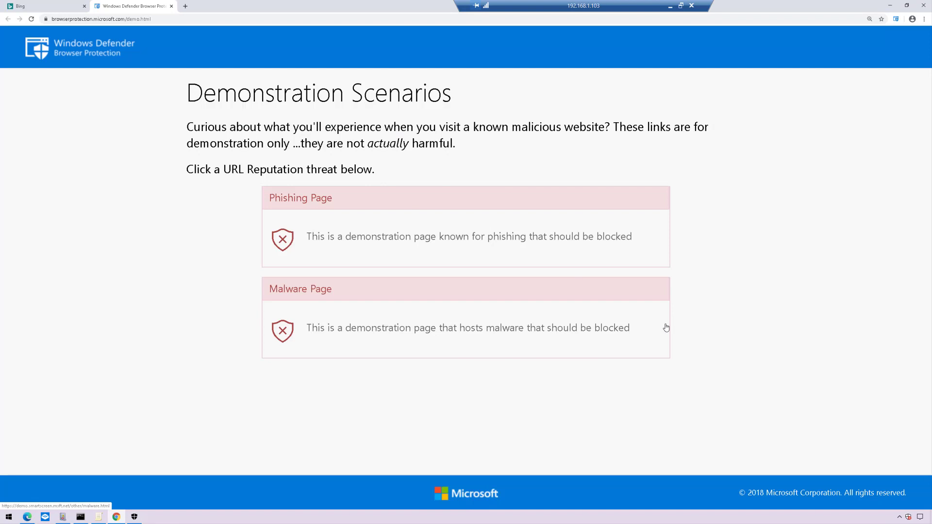
pyautogui.click(427, 332)
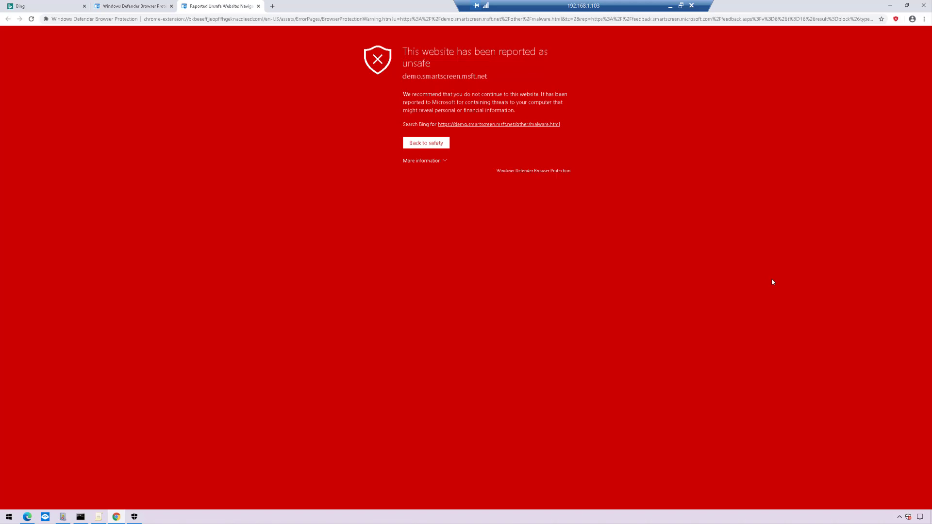
pyautogui.hotkey('ctrl', '+')
pyautogui.hotkey('ctrl', '+')
pyautogui.hotkey('ctrl', '+')
pyautogui.hotkey('ctrl', '+')
pyautogui.hotkey('ctrl', '+')
pyautogui.hotkey('ctrl', '+')
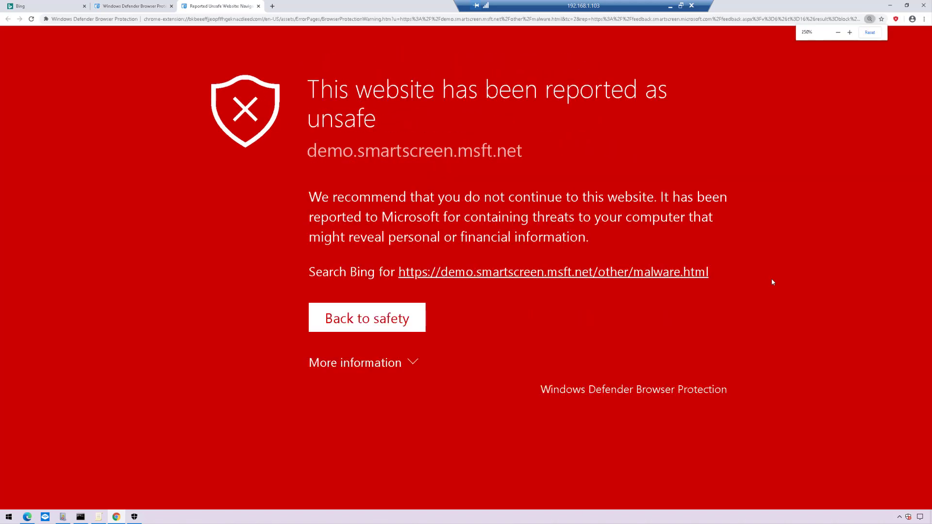